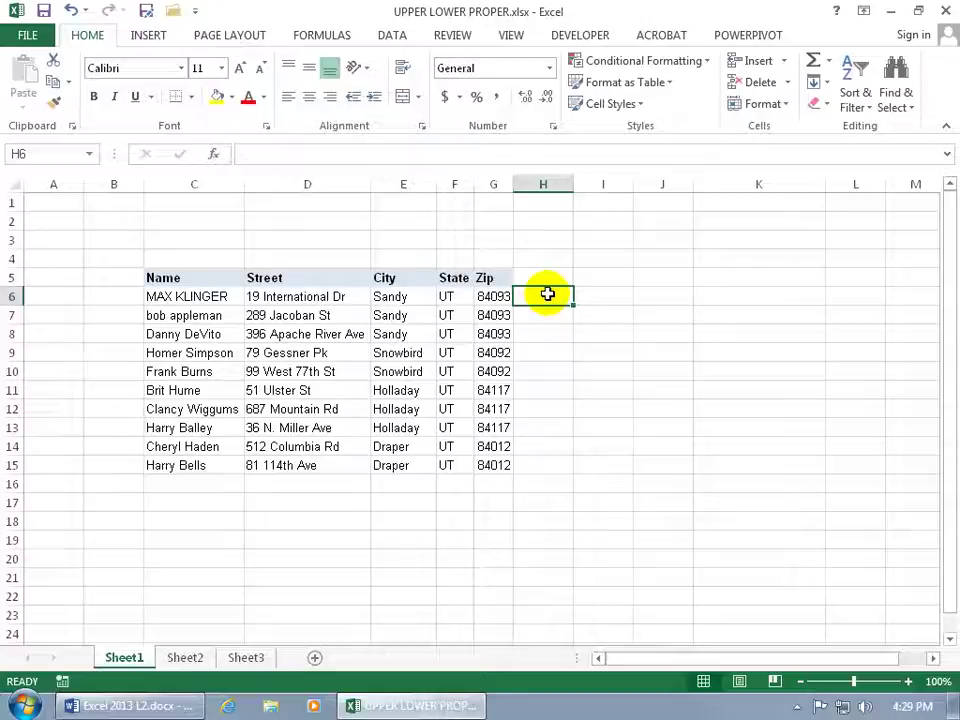
Begin a formula in H6 with an equals sign
type("=")
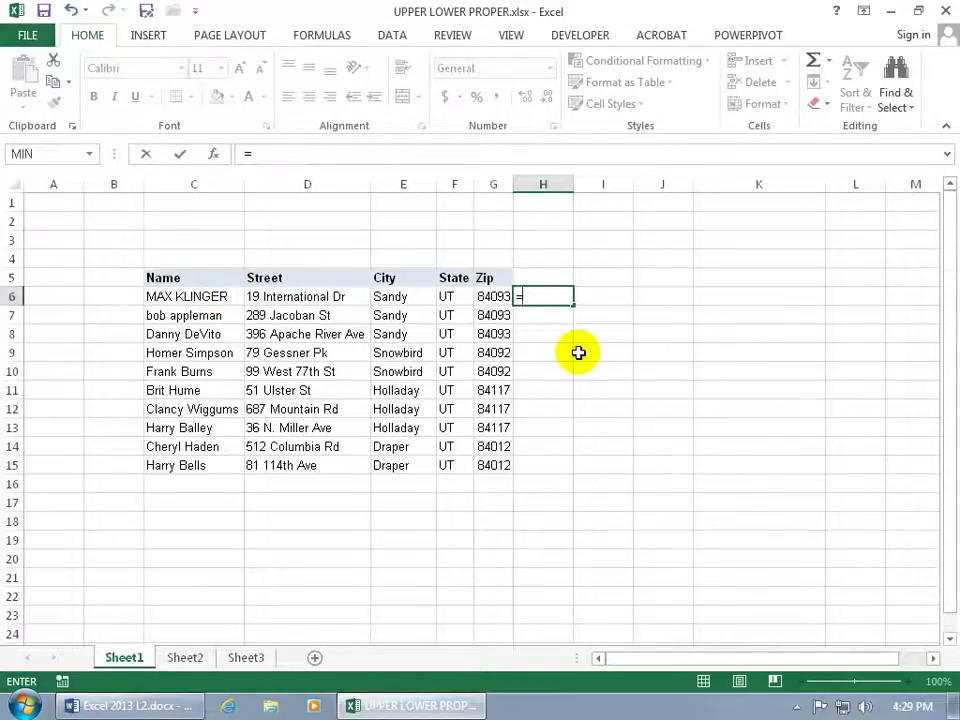
Complete =LOWER(C6) in H6 so the first name appears in lowercase
type("low")
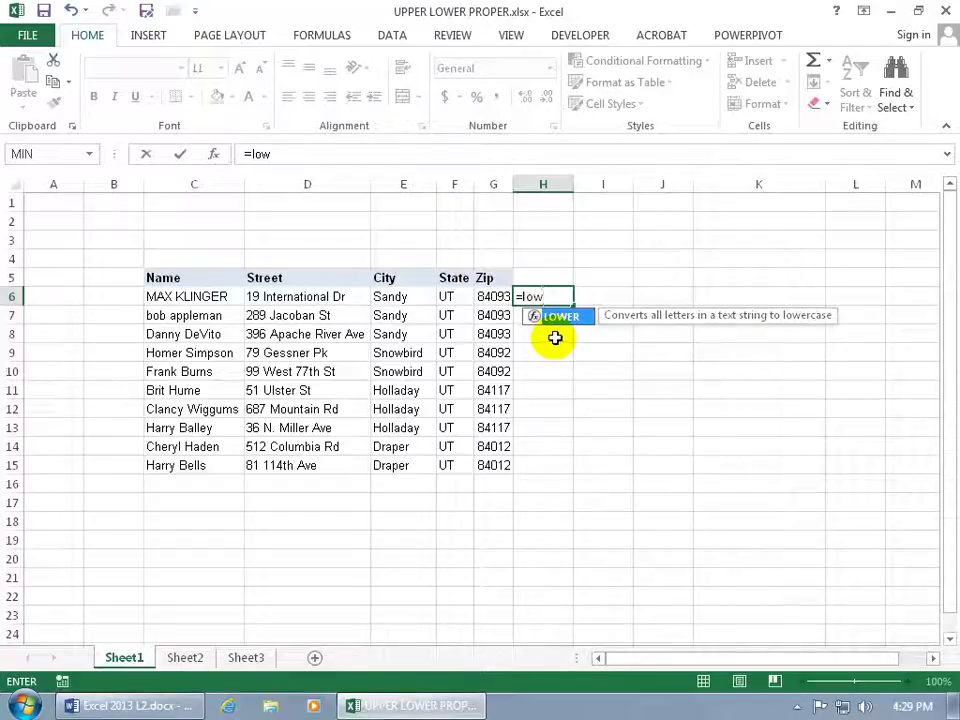
key("Tab")
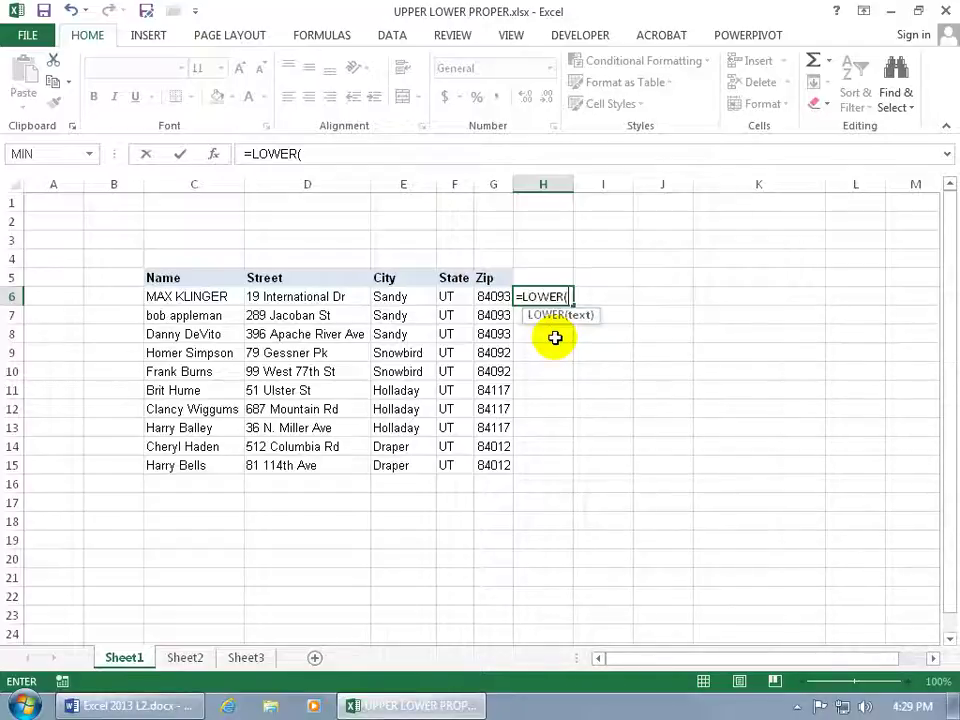
left_click(211, 297)
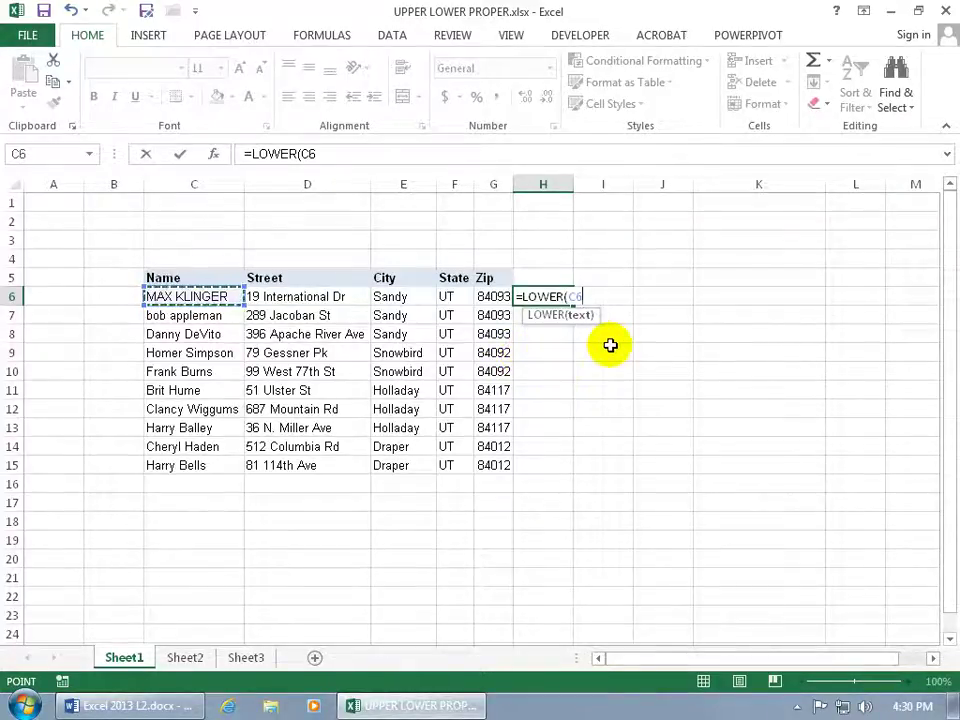
key("Return")
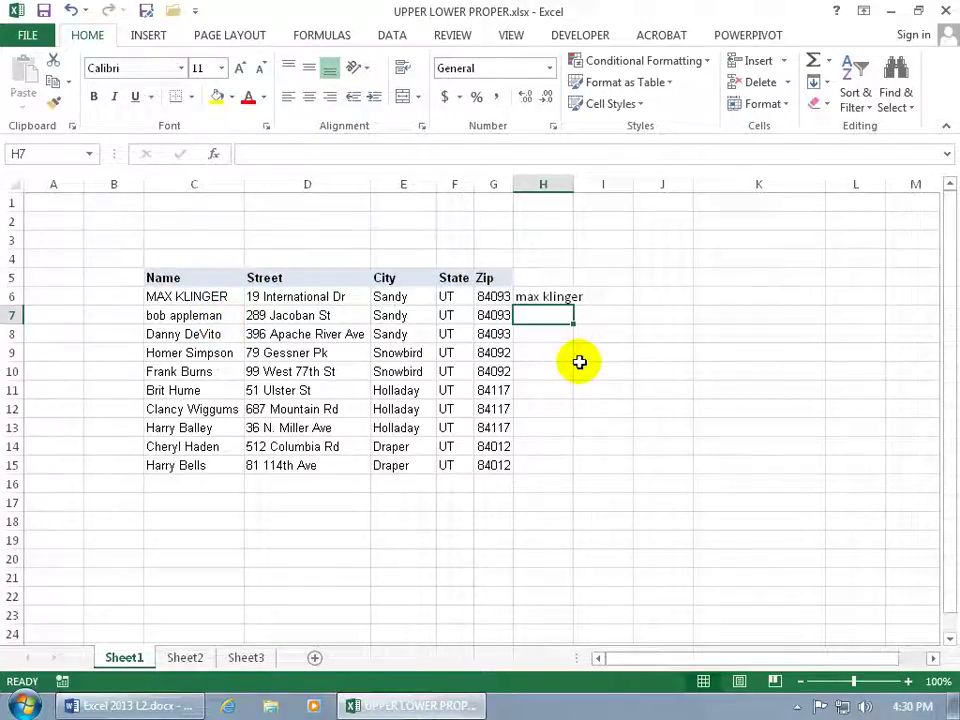
Enter =UPPER(C7) in H7 so the second name appears in capitals
type("=")
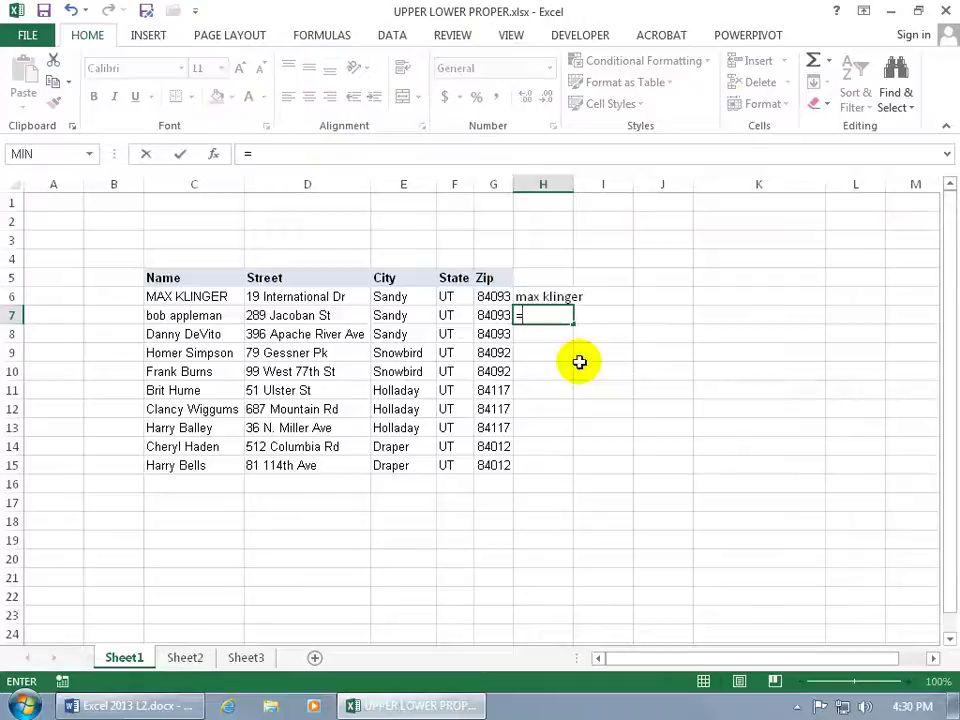
type("up")
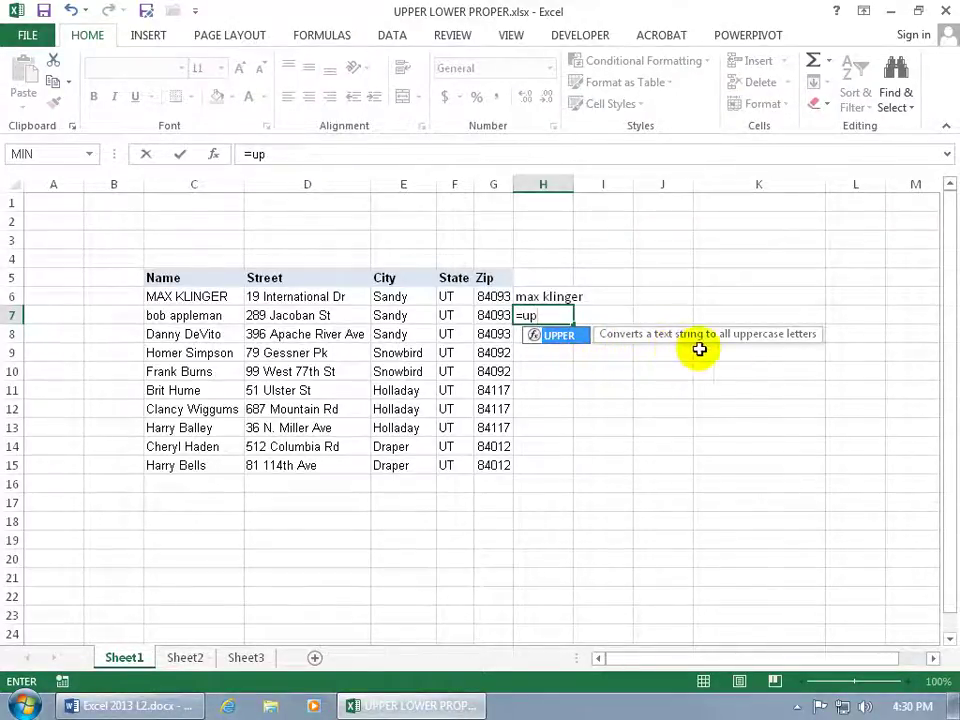
key("Tab")
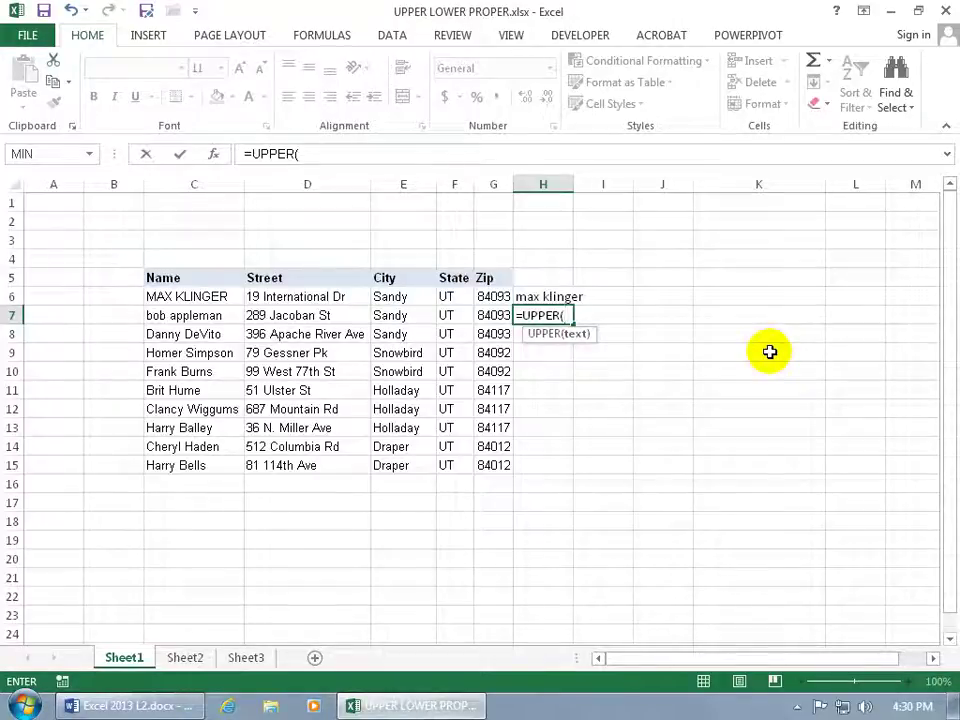
left_click(213, 316)
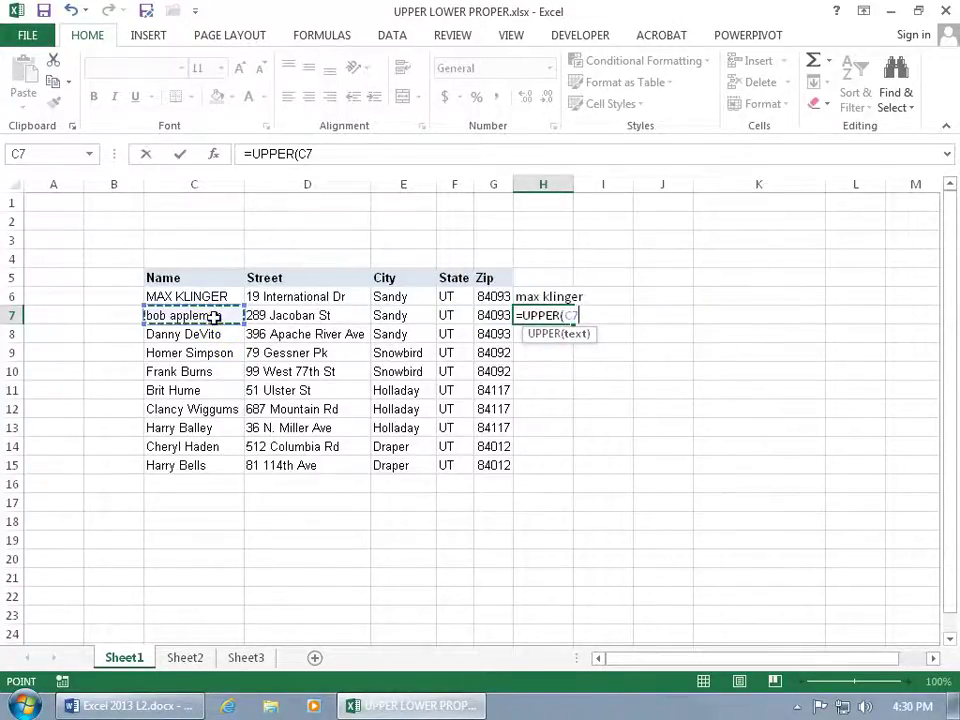
key("Return")
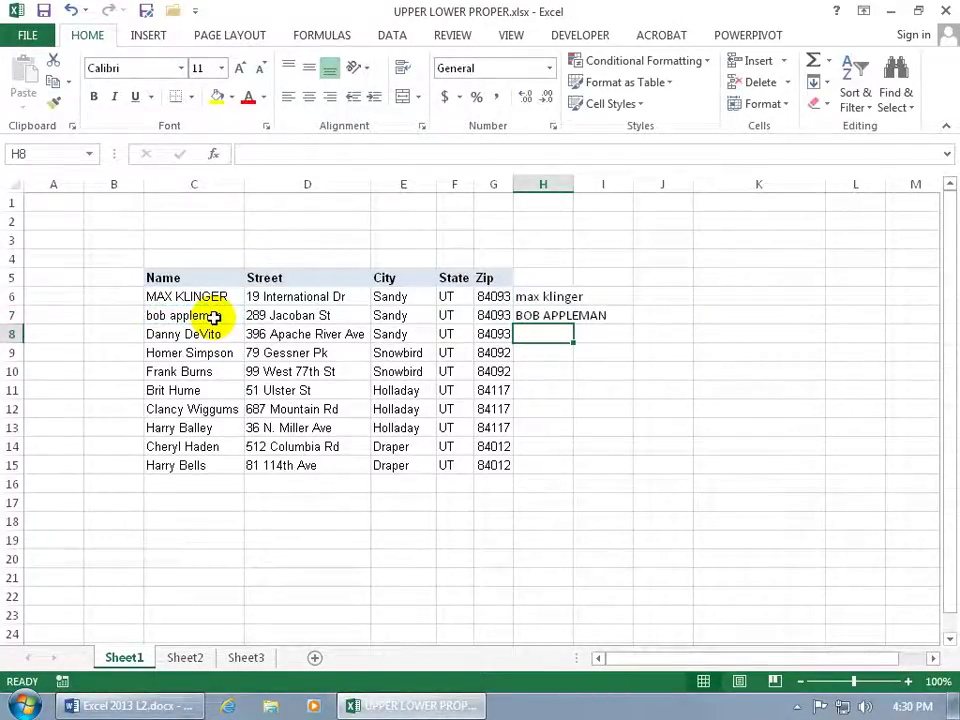
left_click(536, 315)
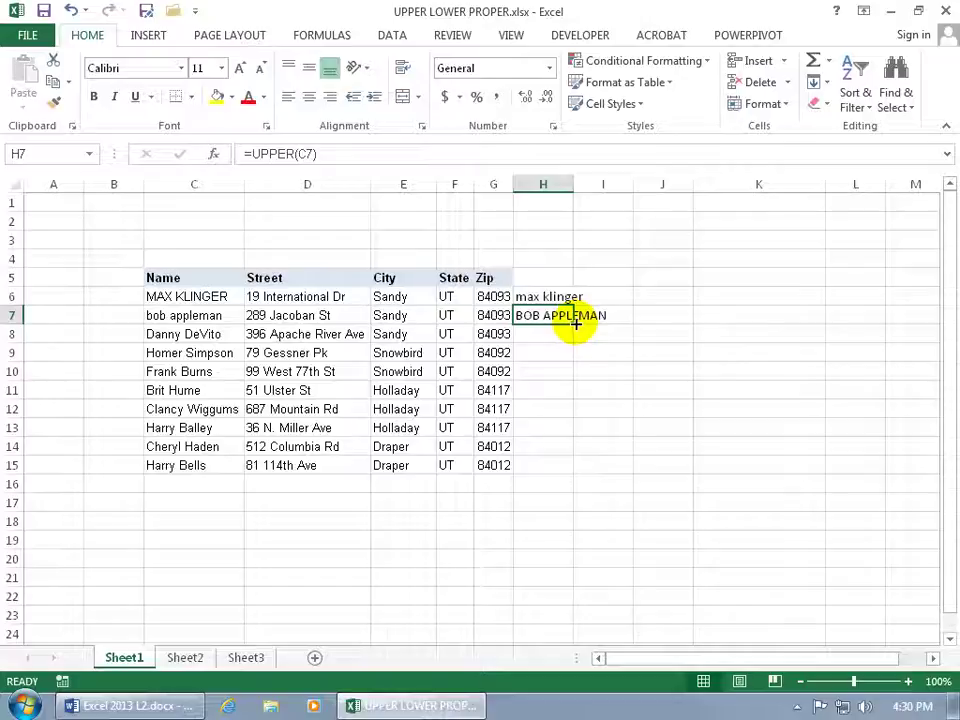
Copy the UPPER formula from H7 down through H15 and up into H6
left_click_drag(577, 323, 577, 360)
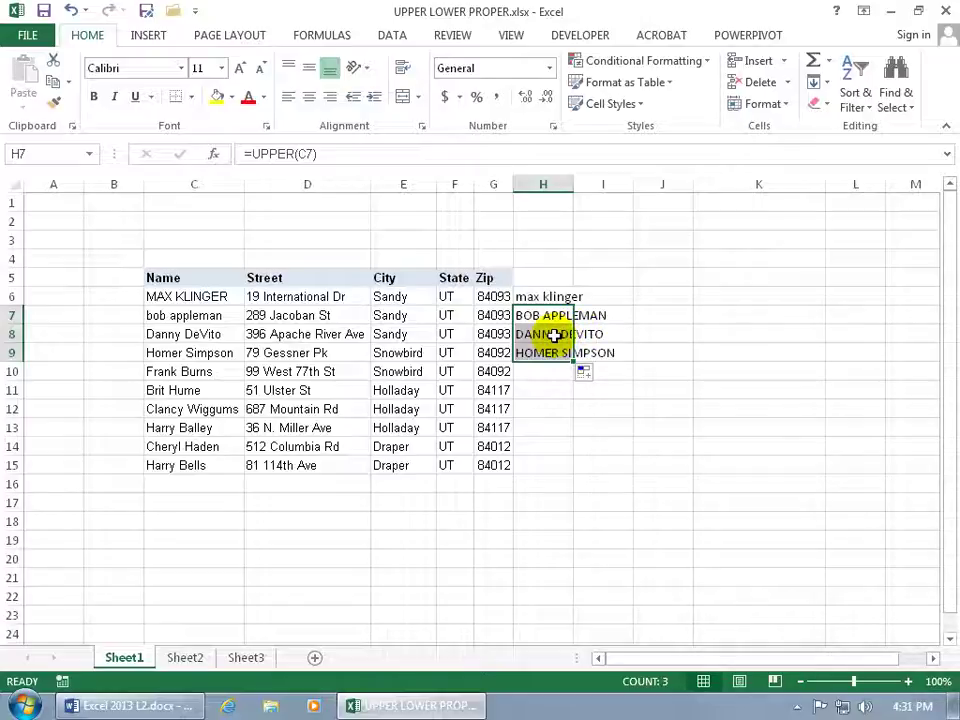
left_click(540, 318)
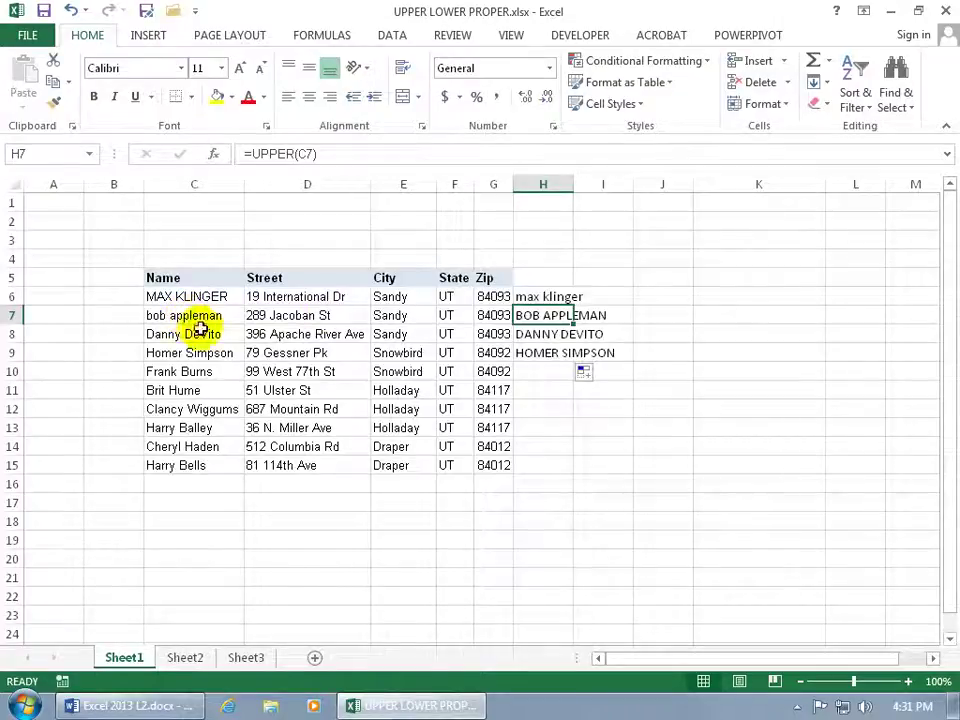
left_click(541, 335)
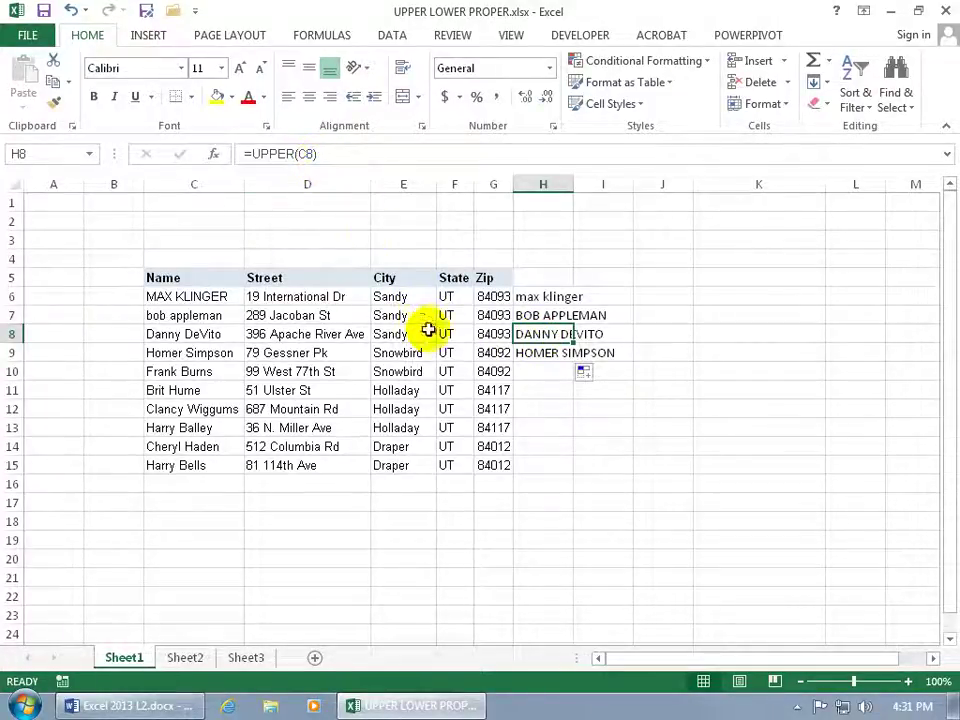
left_click(540, 353)
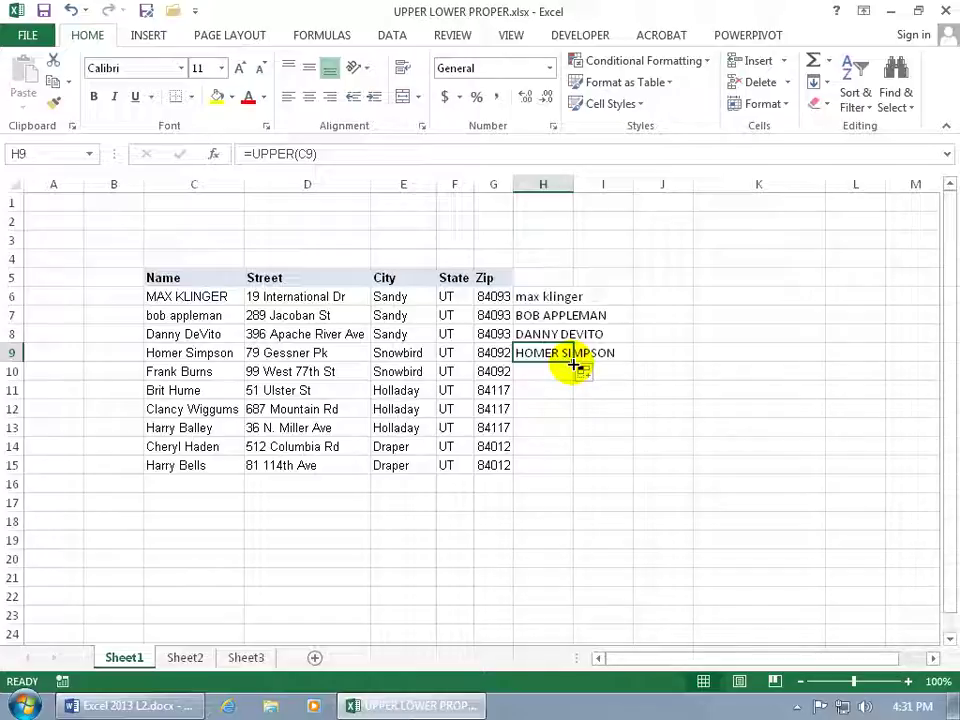
double_click(576, 366)
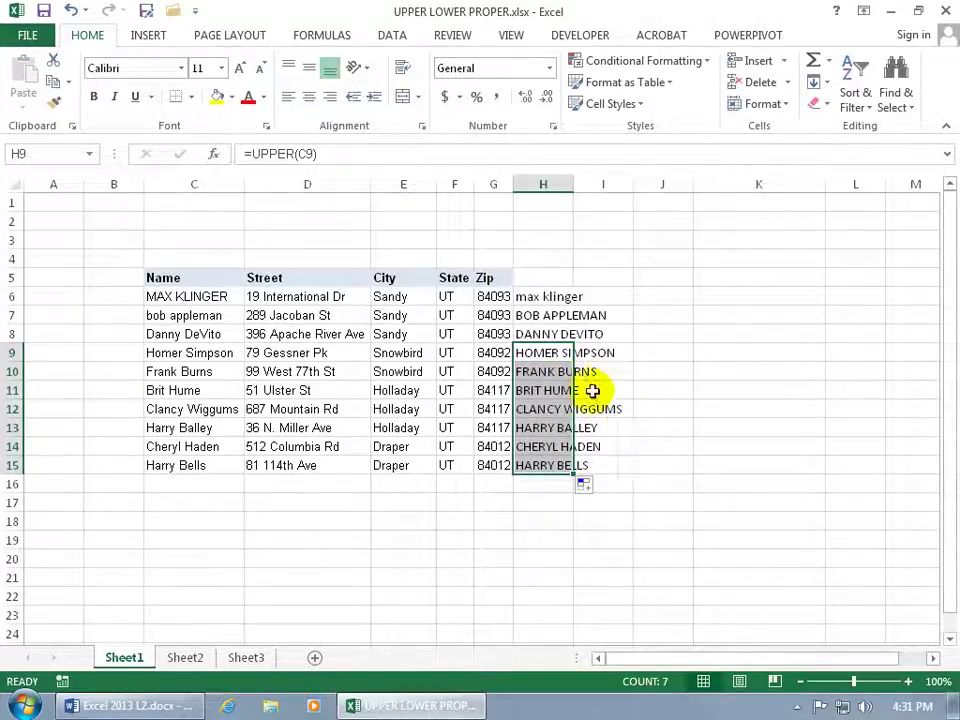
left_click(551, 313)
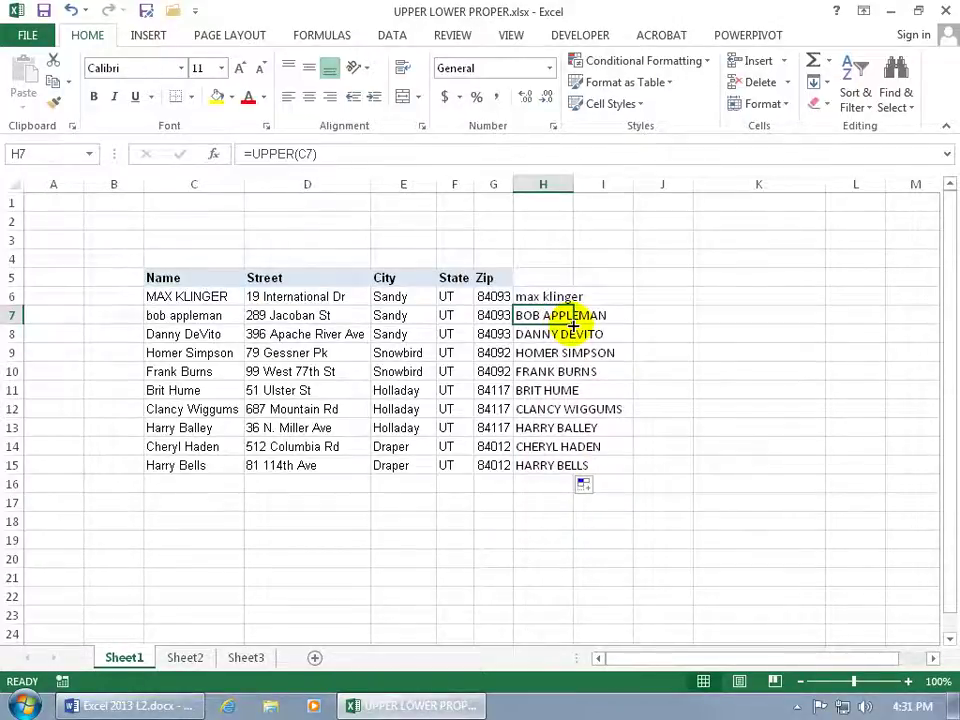
left_click_drag(574, 324, 578, 296)
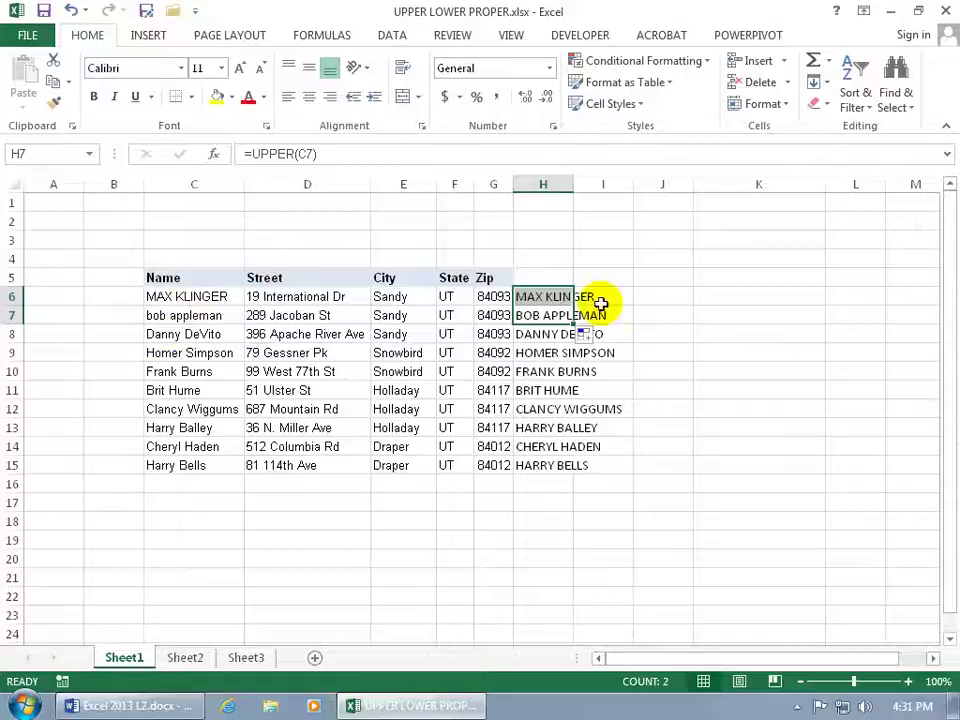
Copy H6:H15 and paste the uppercase names as values over C6:C15
left_click_drag(551, 296, 536, 466)
right_click(541, 396)
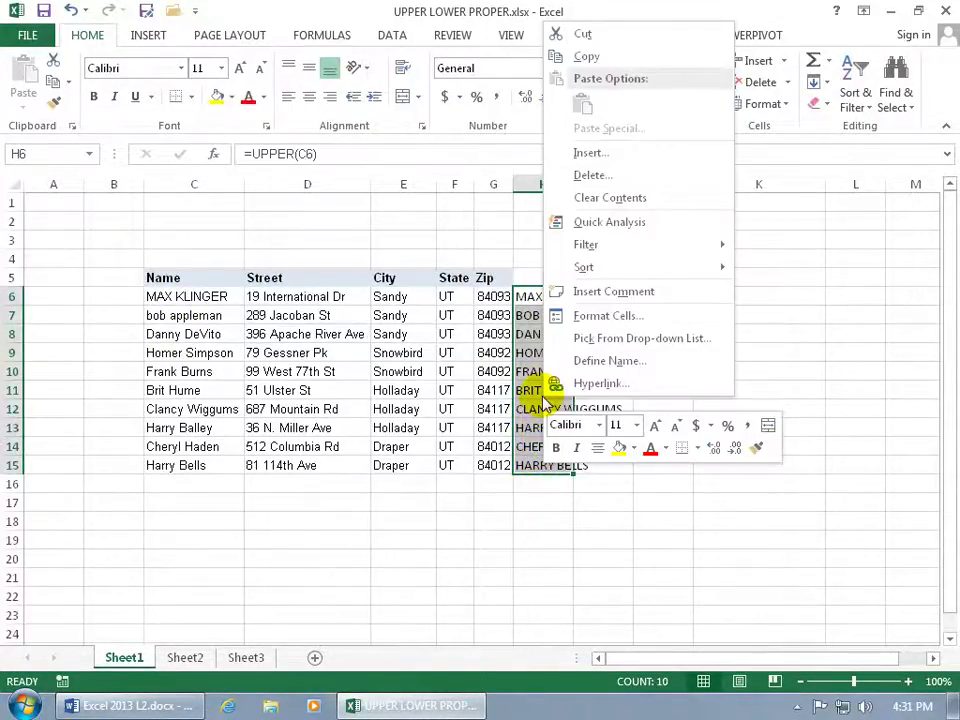
left_click(600, 58)
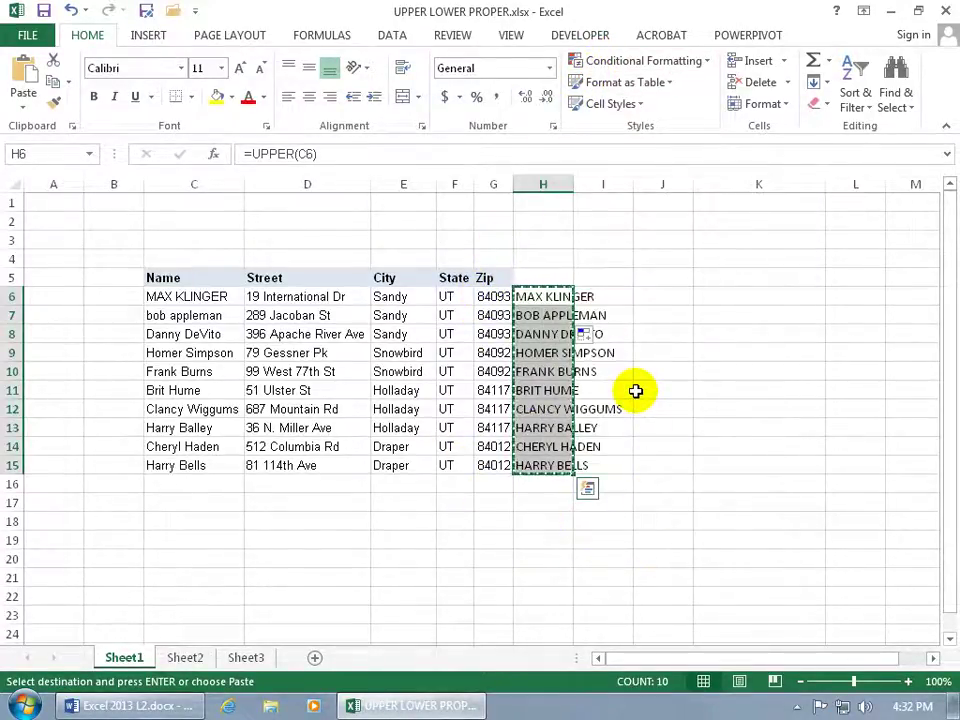
right_click(181, 298)
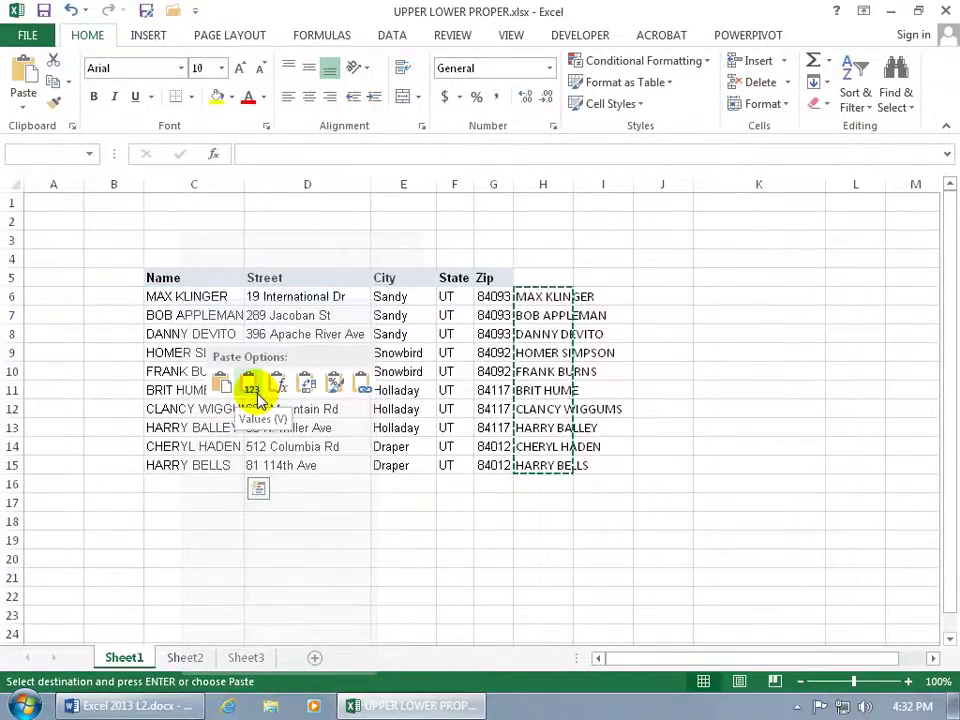
left_click(253, 392)
left_click(199, 315)
left_click(186, 356)
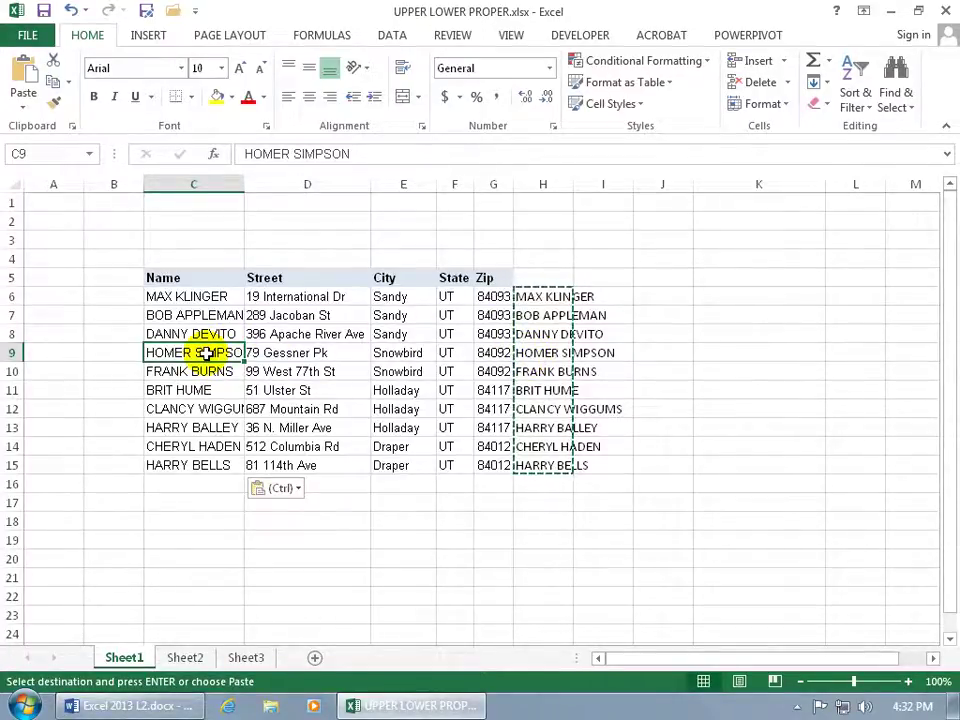
Undo six times to restore the original names and clear column H, then cancel the copy
left_click(71, 10)
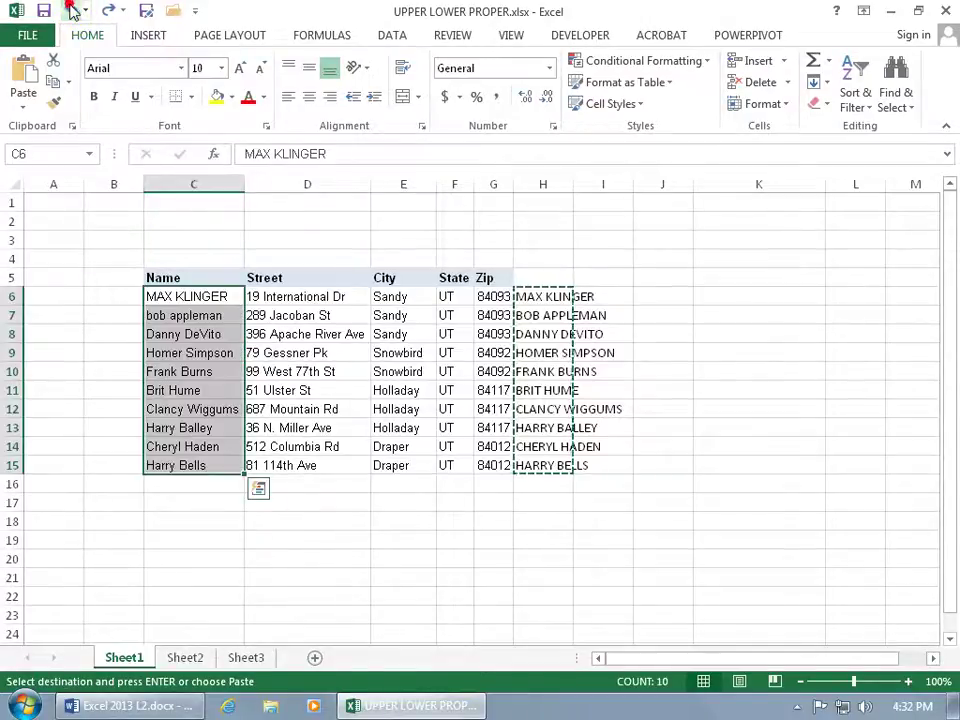
left_click(71, 10)
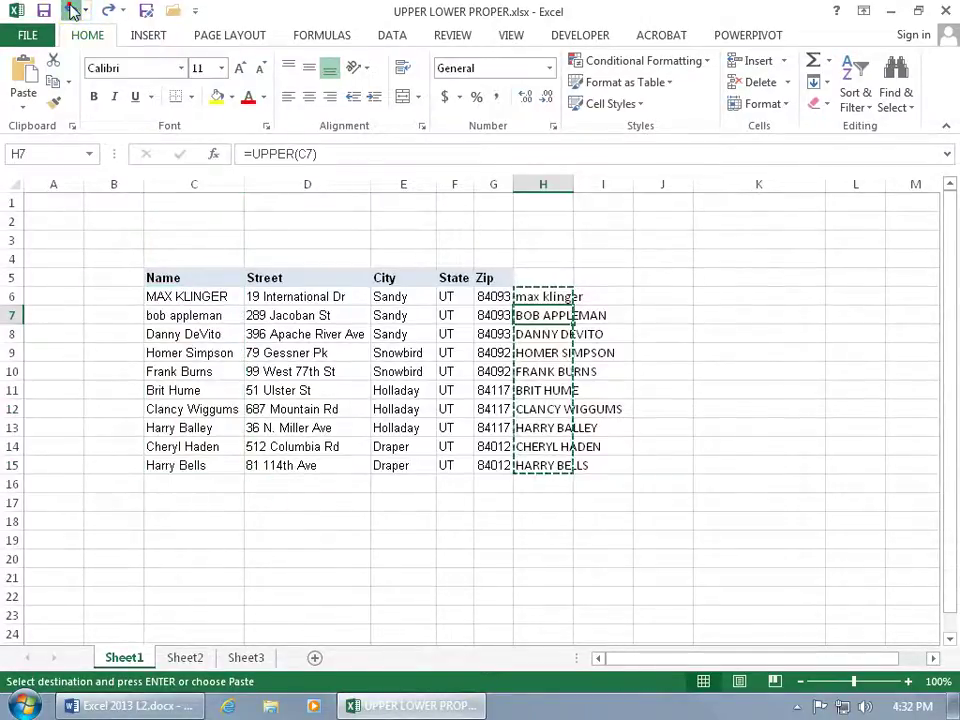
left_click(71, 10)
left_click(71, 10)
left_click(71, 10)
left_click(71, 10)
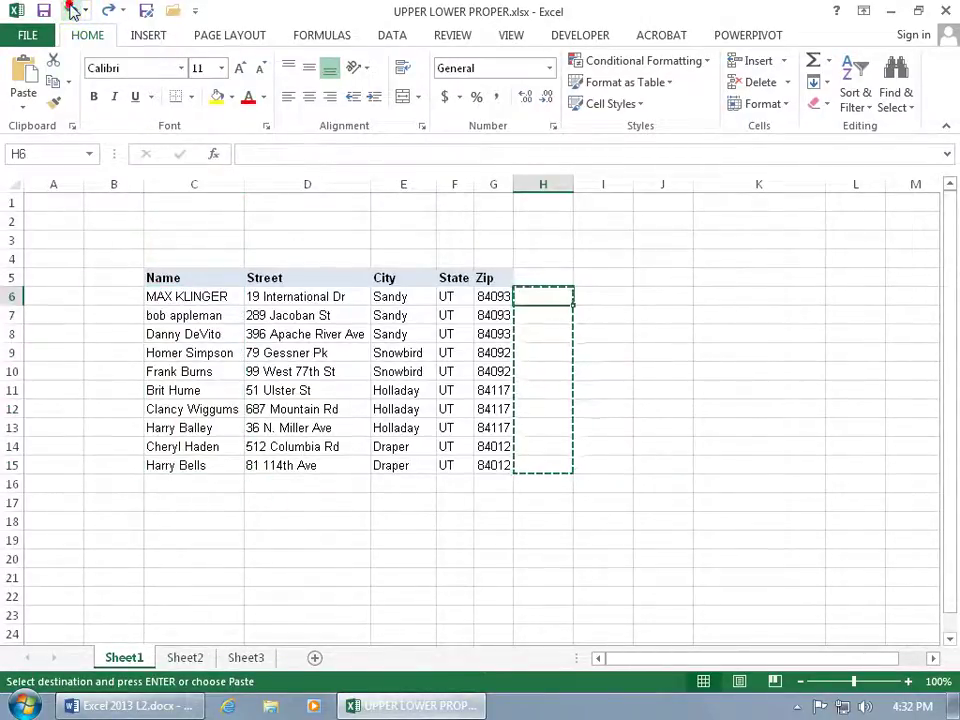
key("Escape")
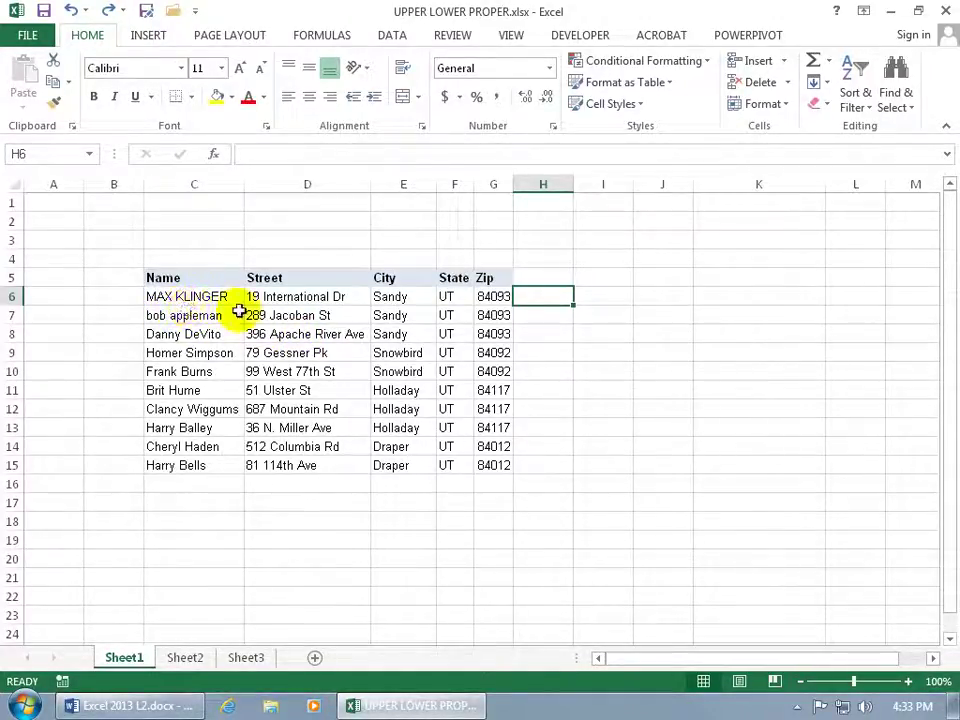
left_click(528, 314)
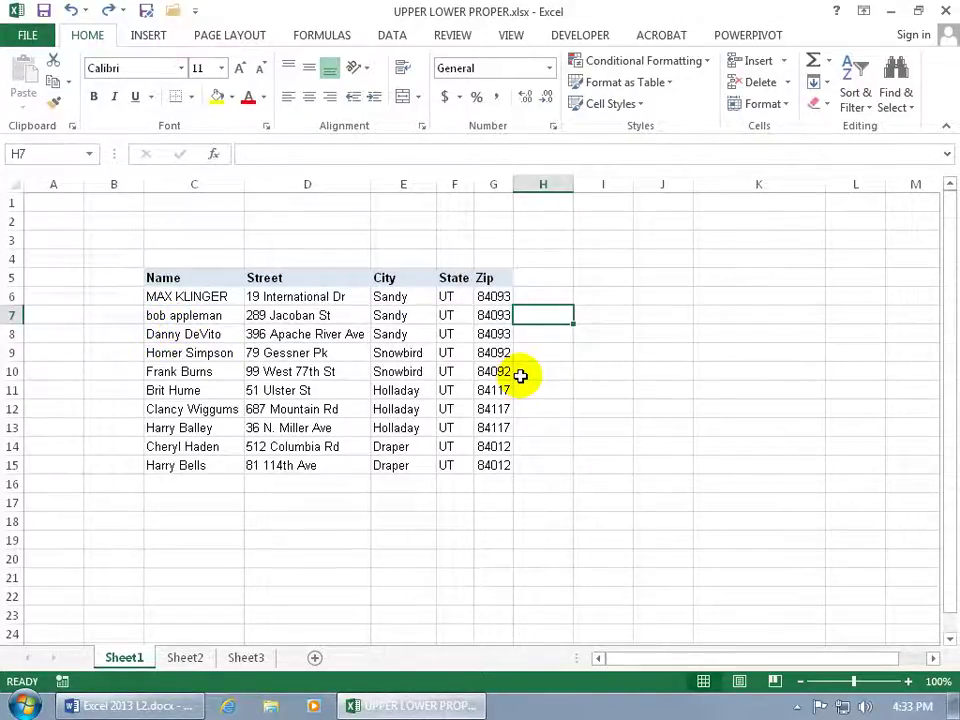
type("=pro")
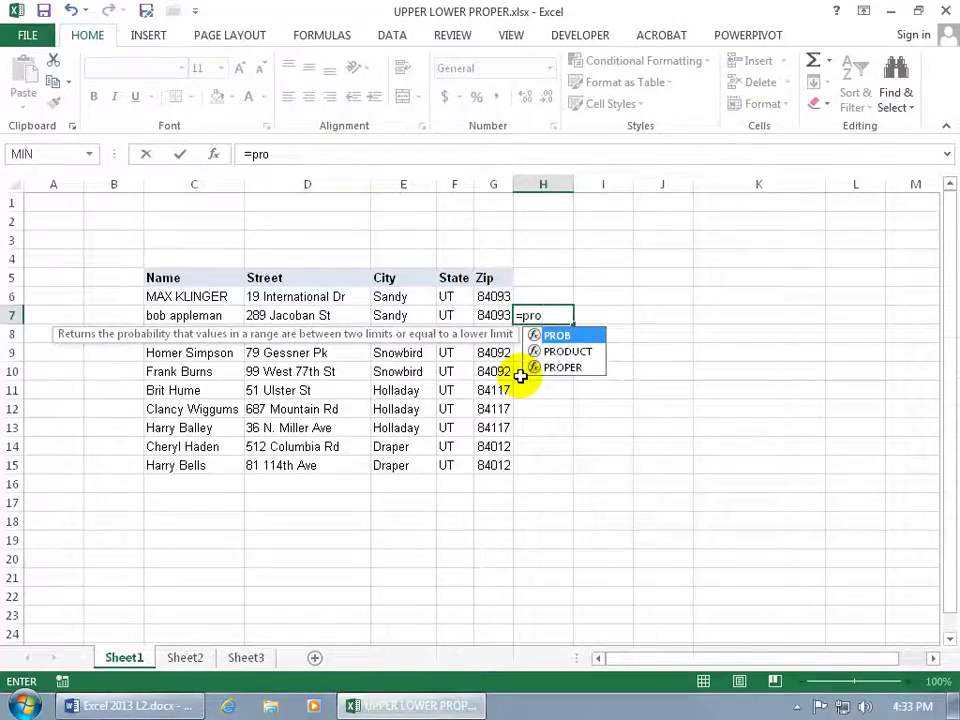
key("Down")
key("Down")
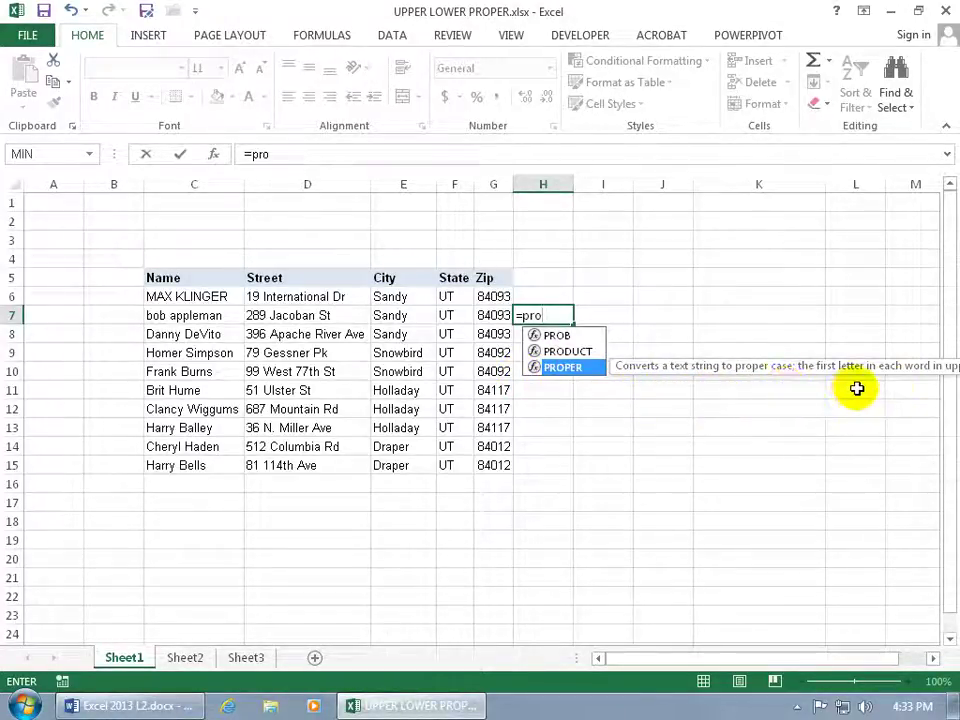
key("Tab")
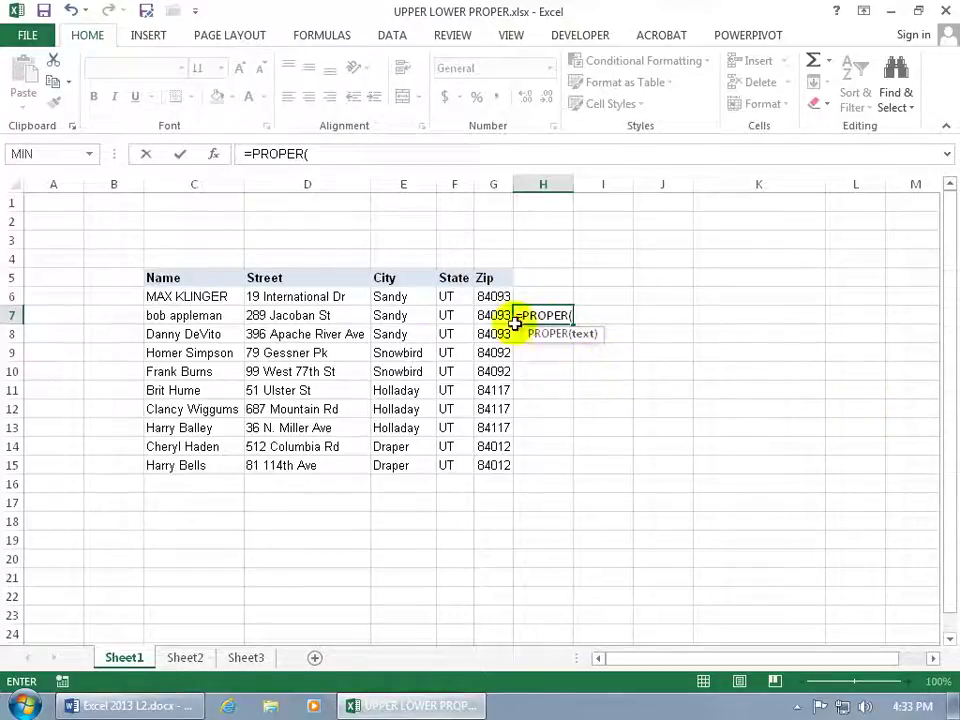
left_click(200, 318)
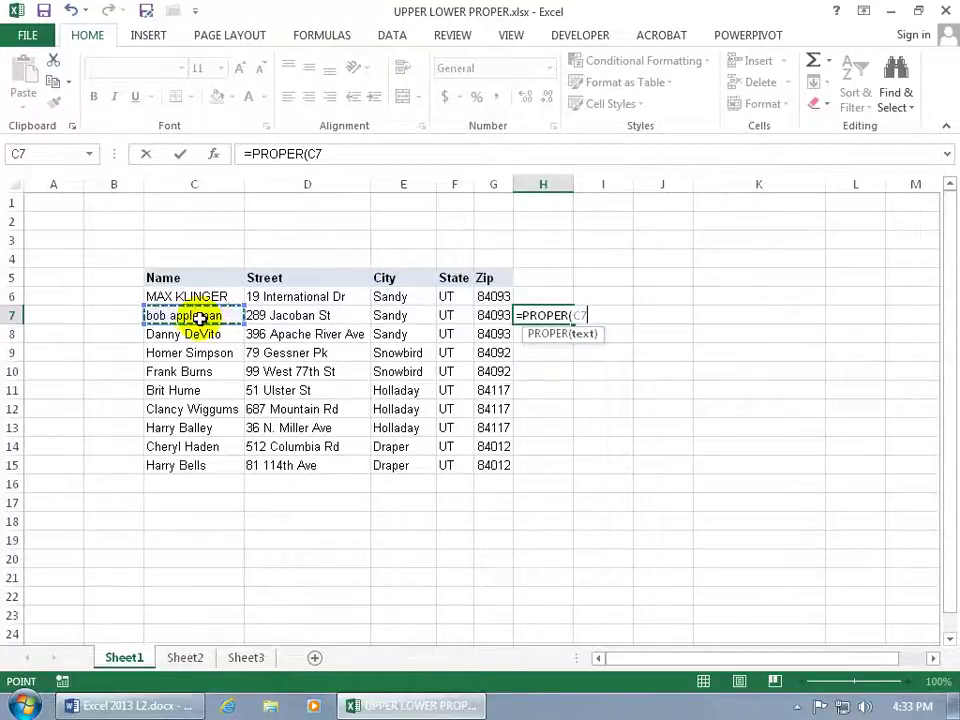
key("Return")
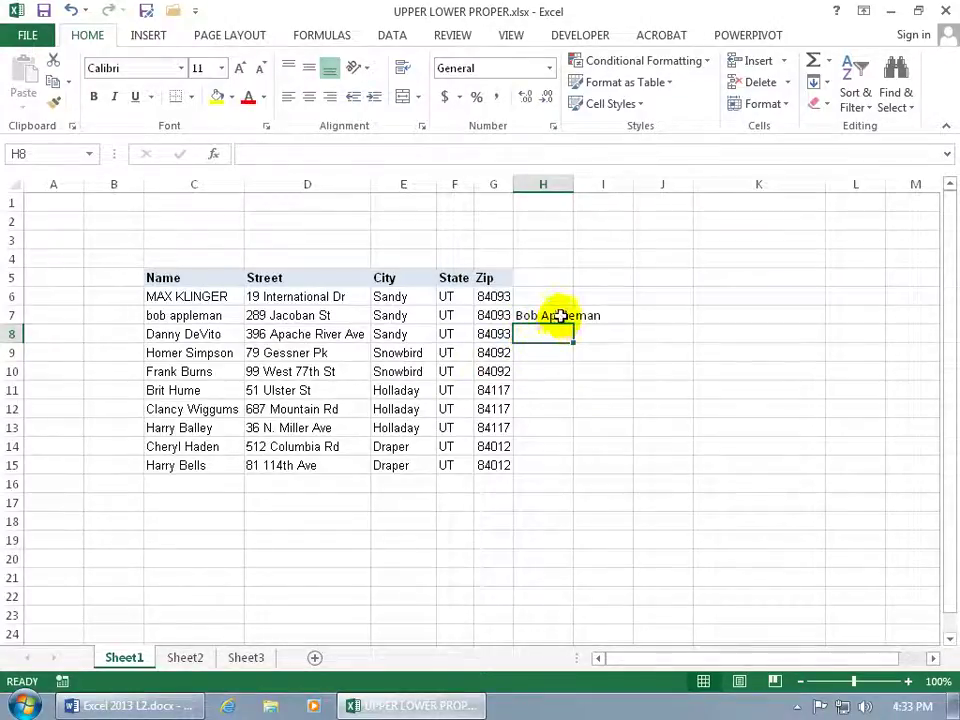
Fill the PROPER formula from H7 down to H15 and up into H6, then select H6:H15
left_click(559, 315)
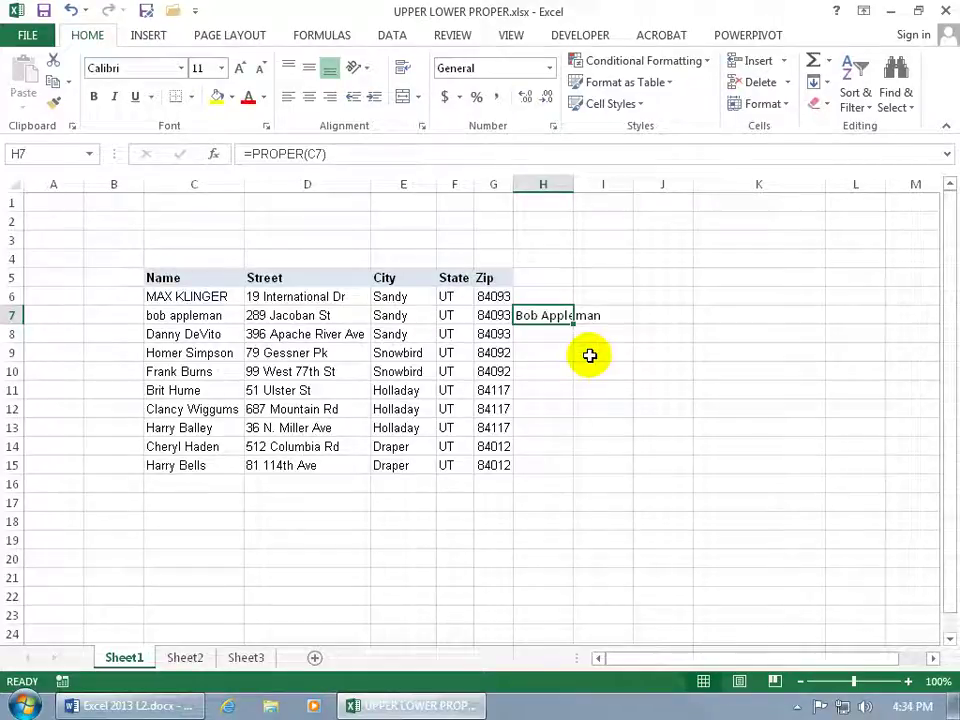
double_click(574, 323)
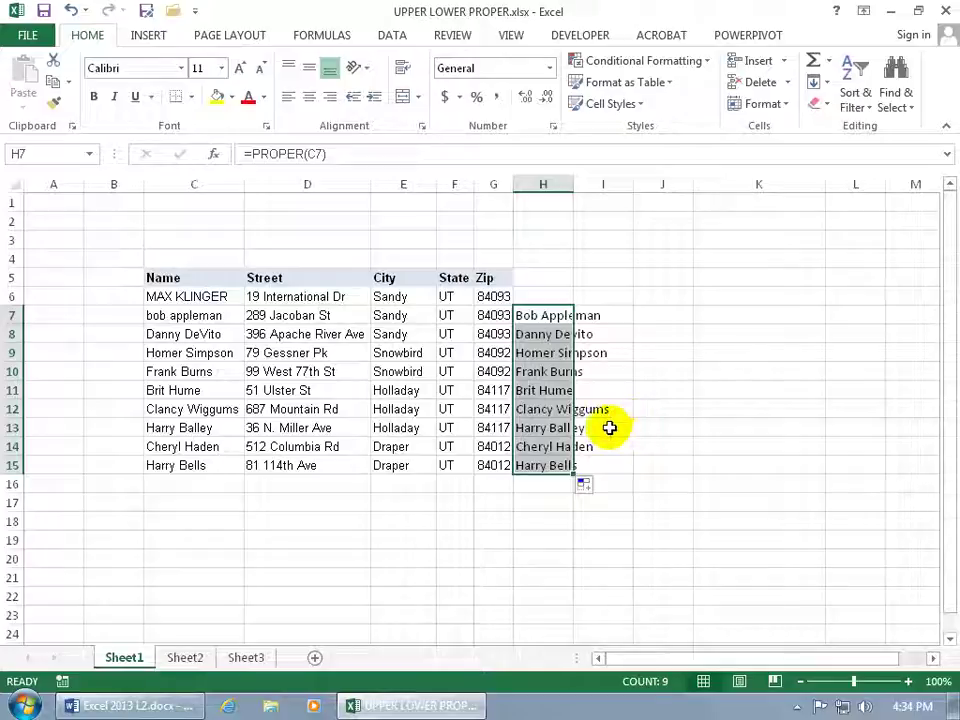
left_click(557, 320)
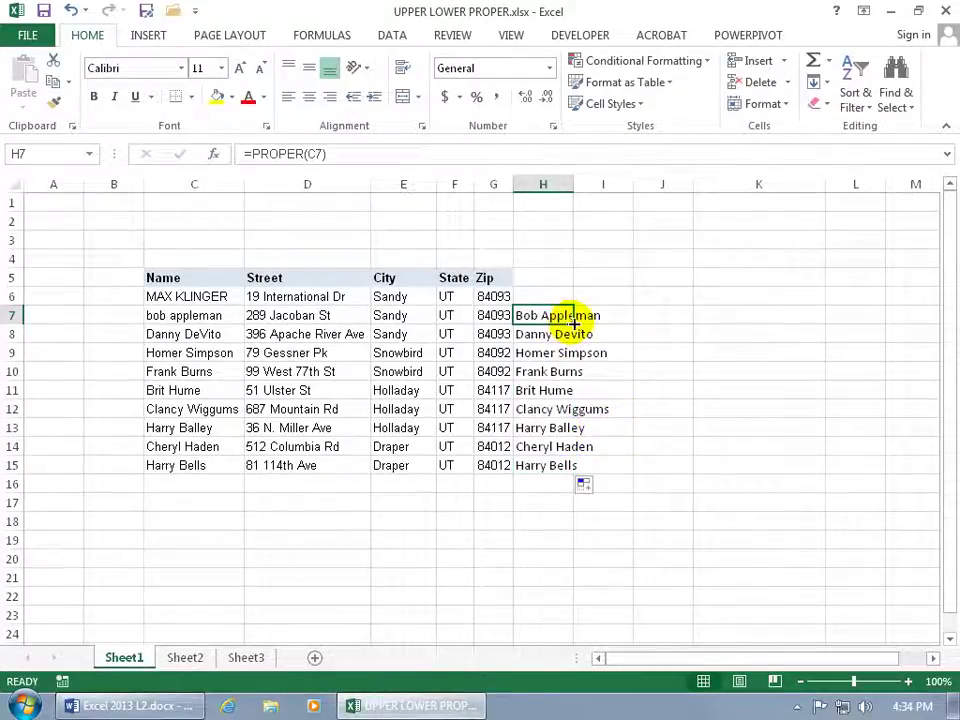
left_click_drag(574, 324, 569, 293)
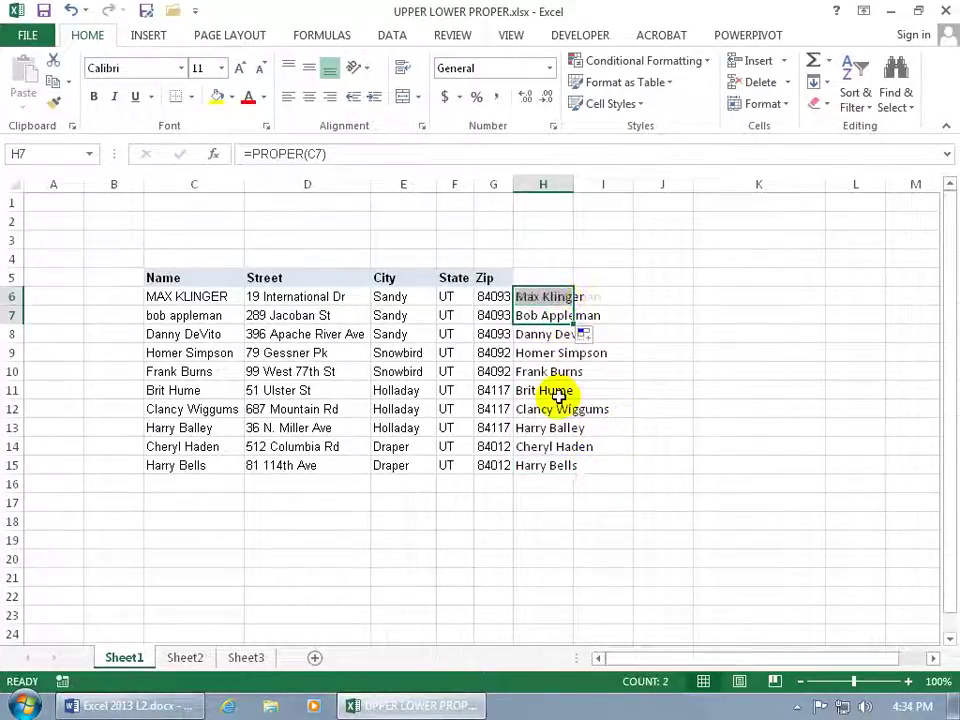
left_click(553, 316)
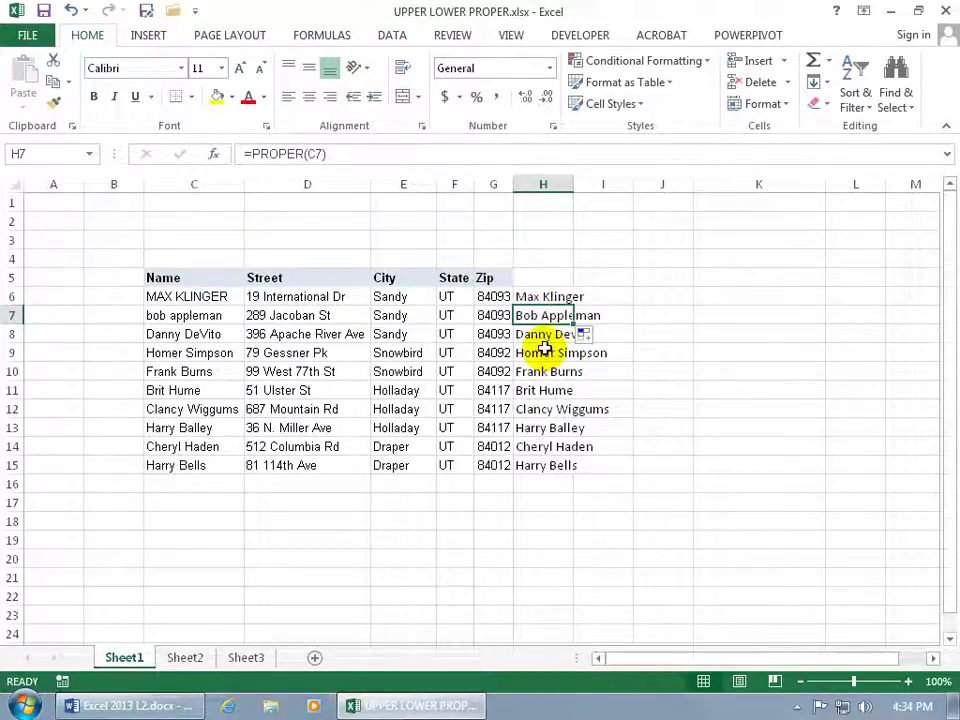
left_click_drag(533, 296, 546, 460)
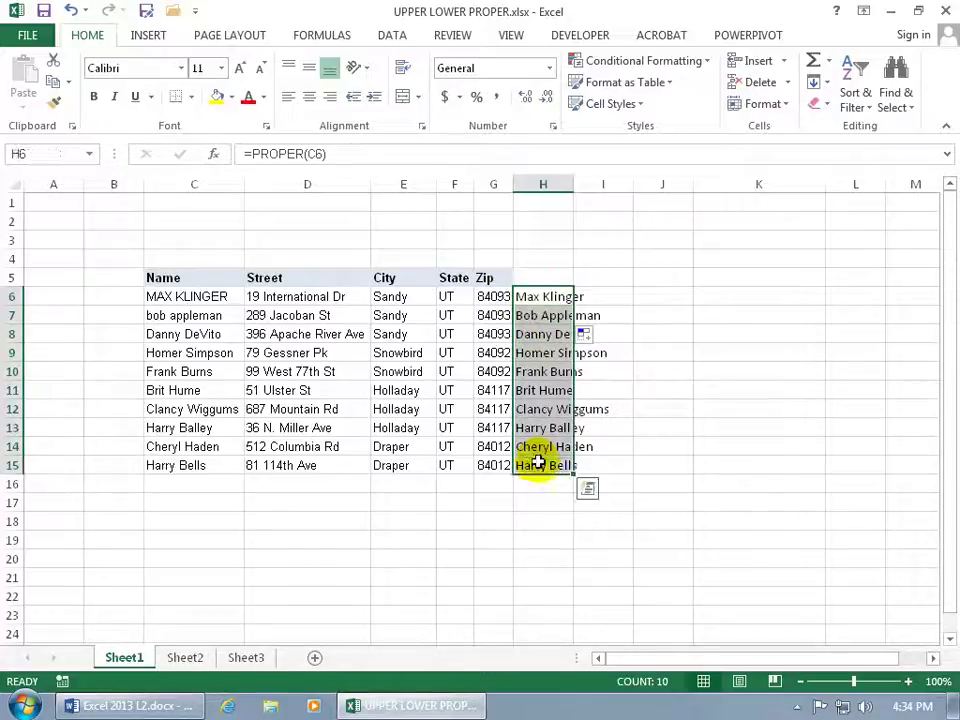